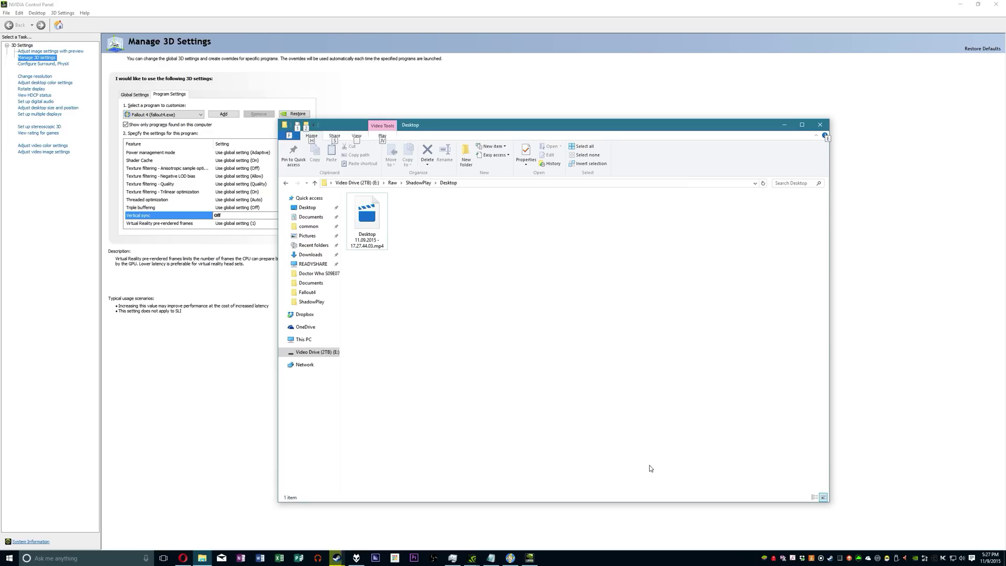
Step: Minimize File Explorer to reveal Fallout 4's NVIDIA program settings with Vertical sync Off
{"action": "left_click", "coordinate": [789, 126]}
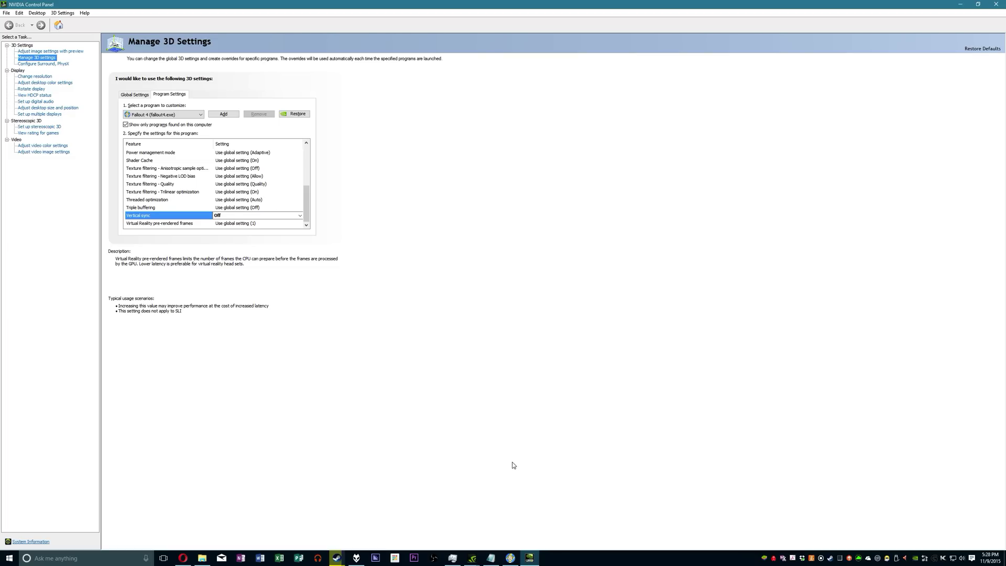
Step: Minimize NVIDIA Control Panel, close the Fallout 4 Options dialog, and restore the Desktop folder window
{"action": "left_click", "coordinate": [956, 9]}
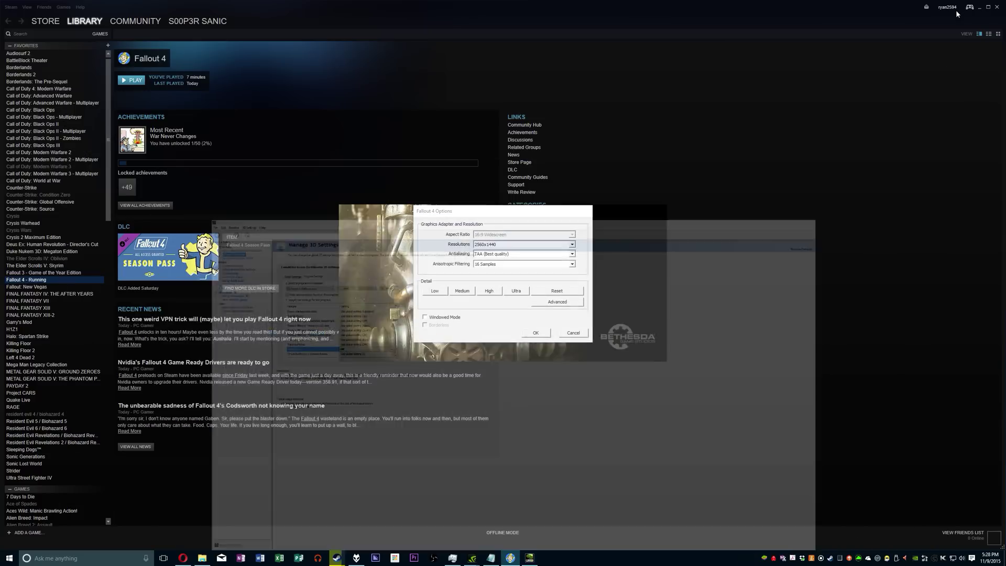
{"action": "left_click", "coordinate": [570, 333]}
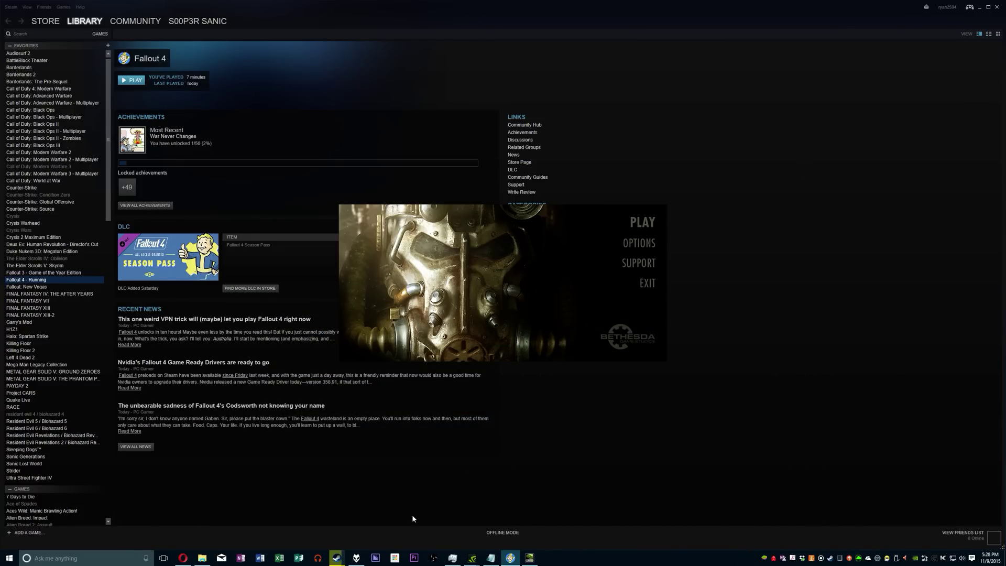
{"action": "mouse_move", "coordinate": [202, 561]}
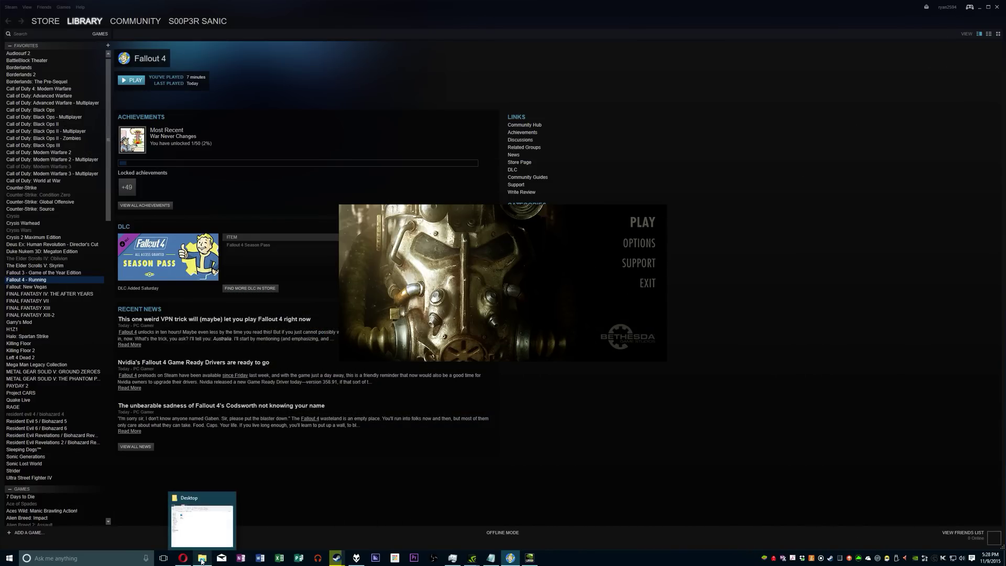
{"action": "mouse_move", "coordinate": [205, 544]}
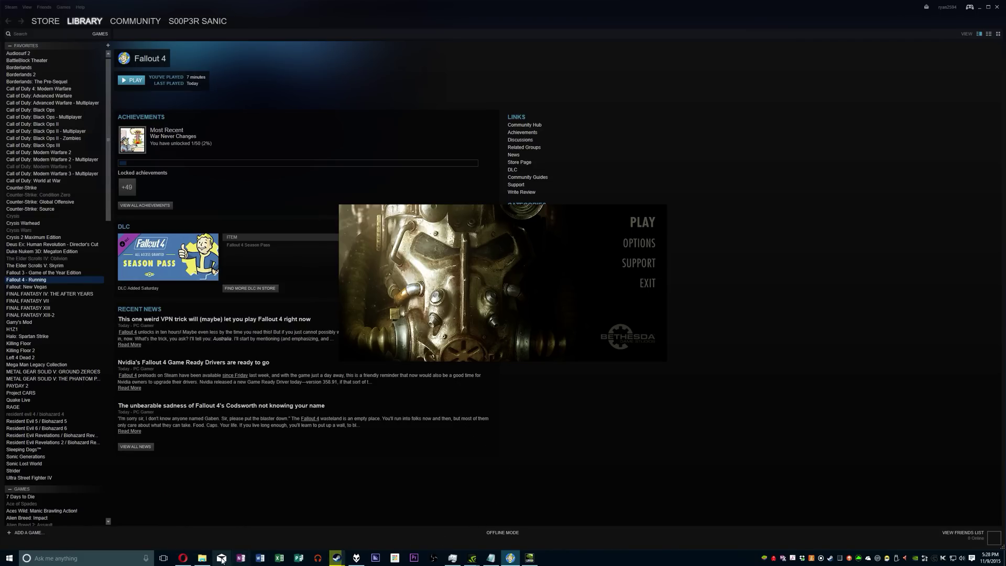
{"action": "left_click", "coordinate": [202, 558]}
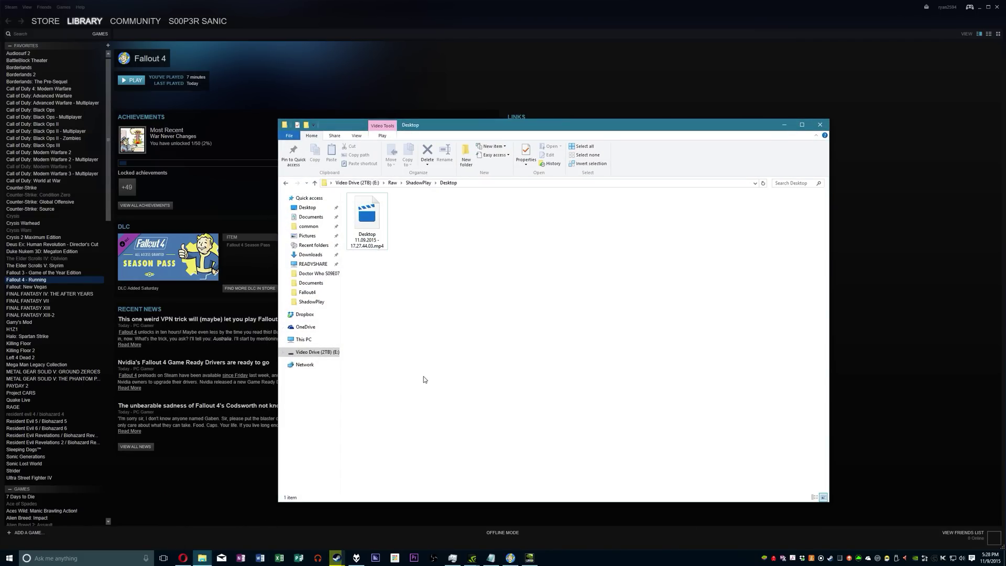
Step: Browse C: > Users > Documents > My Games > Fallout4 and open Fallout4.ini in Notepad
{"action": "left_click", "coordinate": [306, 340]}
{"action": "double_click", "coordinate": [399, 274]}
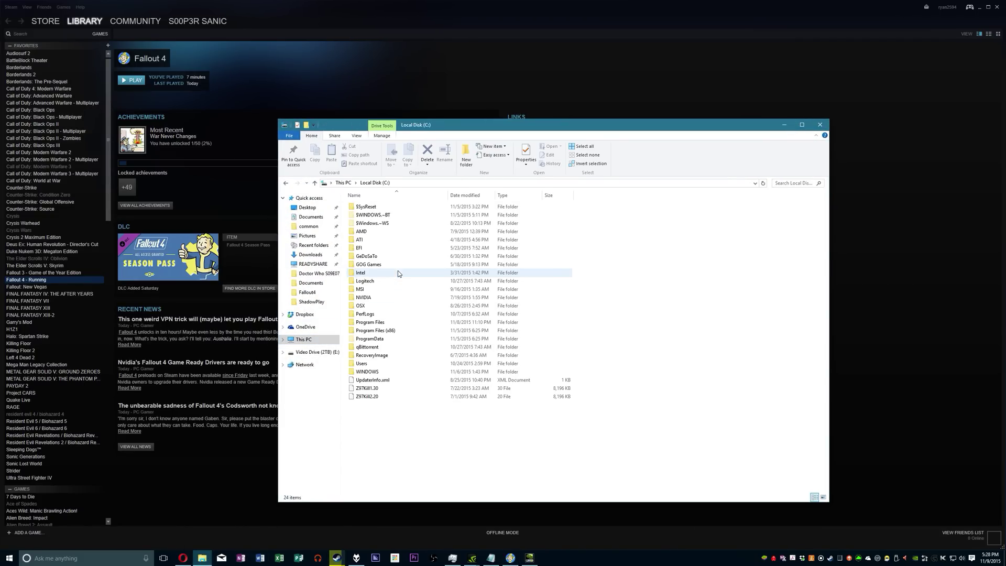
{"action": "double_click", "coordinate": [399, 365]}
{"action": "double_click", "coordinate": [377, 241]}
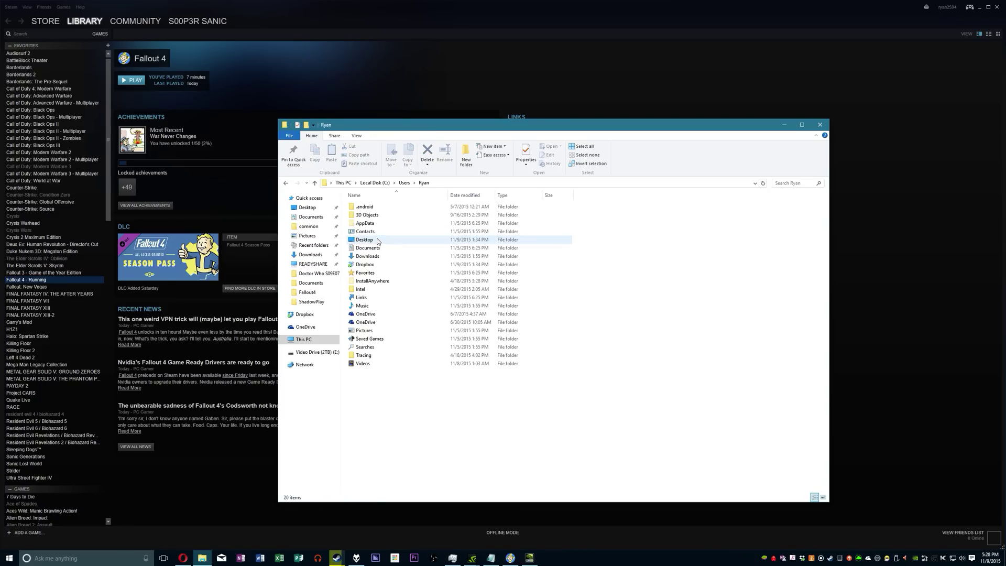
{"action": "double_click", "coordinate": [380, 251]}
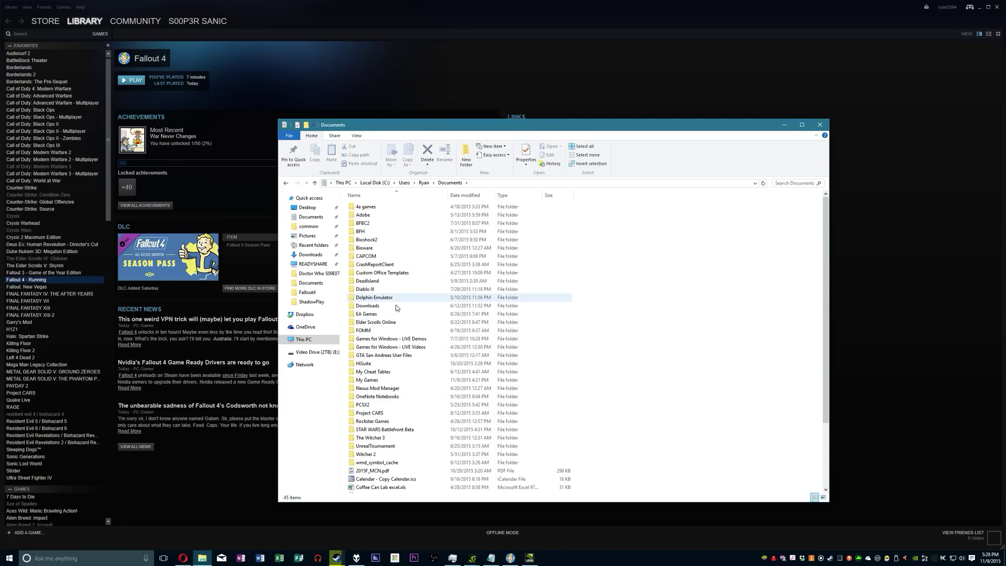
{"action": "left_click", "coordinate": [385, 381]}
{"action": "double_click", "coordinate": [385, 381]}
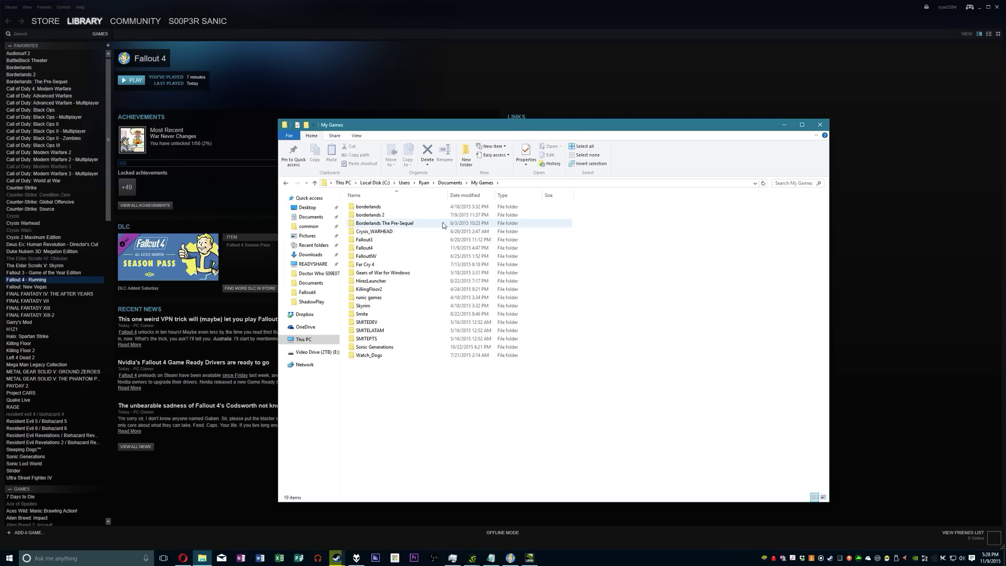
{"action": "double_click", "coordinate": [383, 250]}
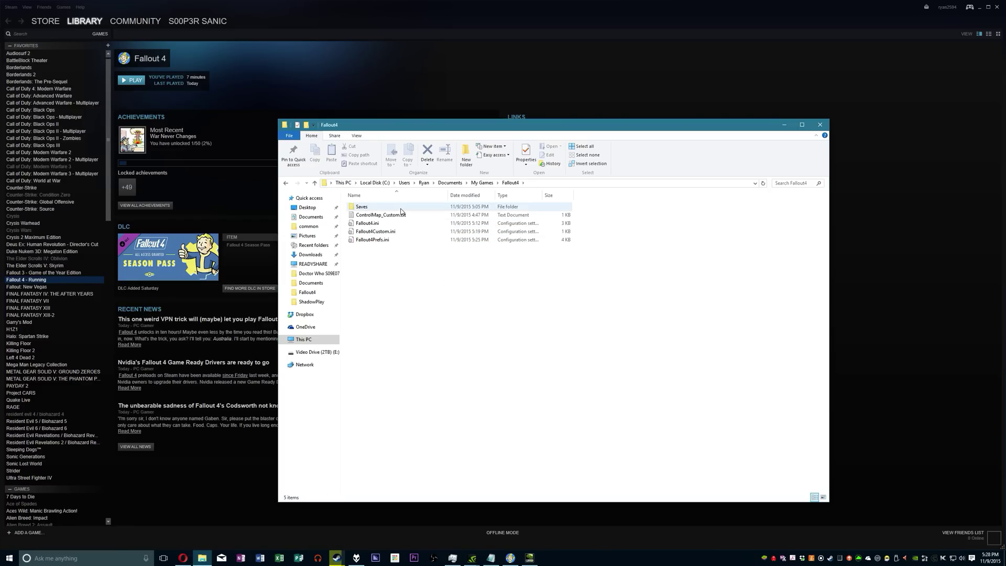
{"action": "double_click", "coordinate": [374, 224]}
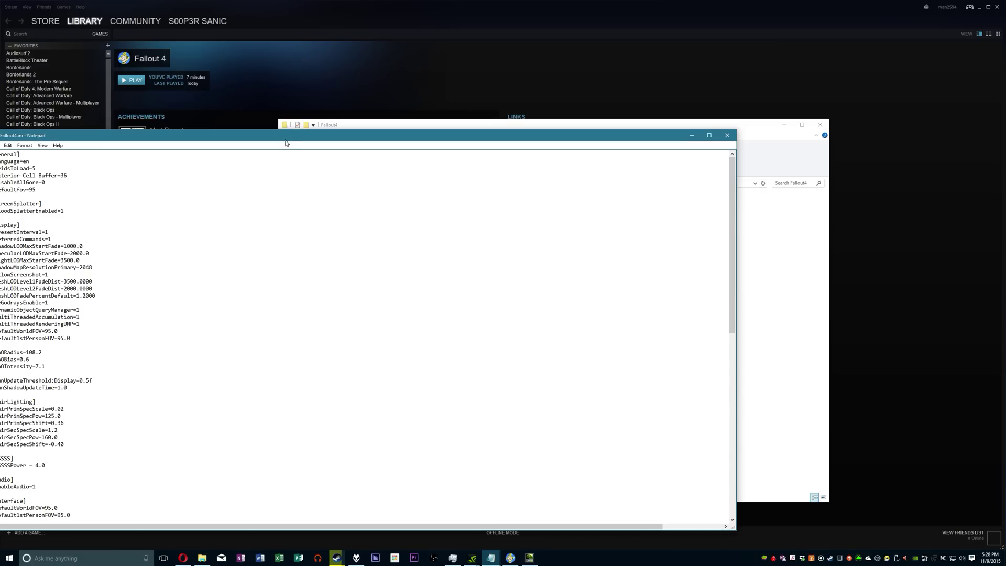
Step: Maximize Notepad and highlight fdefaultfov=95 and the world and first-person FOV lines at 95.0
{"action": "double_click", "coordinate": [285, 136]}
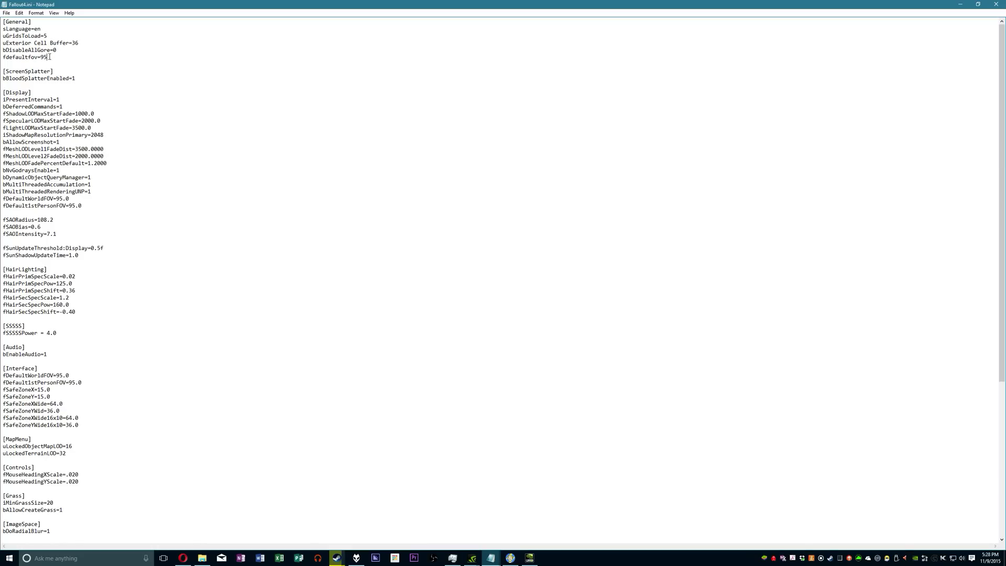
{"action": "left_click_drag", "start_coordinate": [48, 56], "coordinate": [2, 59]}
{"action": "left_click_drag", "start_coordinate": [4, 199], "coordinate": [81, 207]}
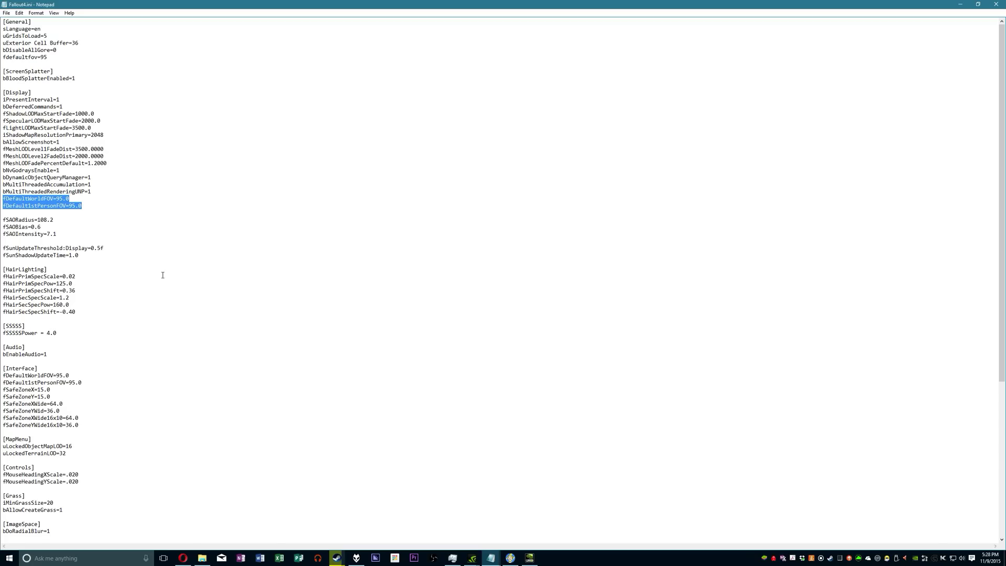
{"action": "scroll", "coordinate": [135, 281], "scroll_direction": "down", "scroll_amount": 2}
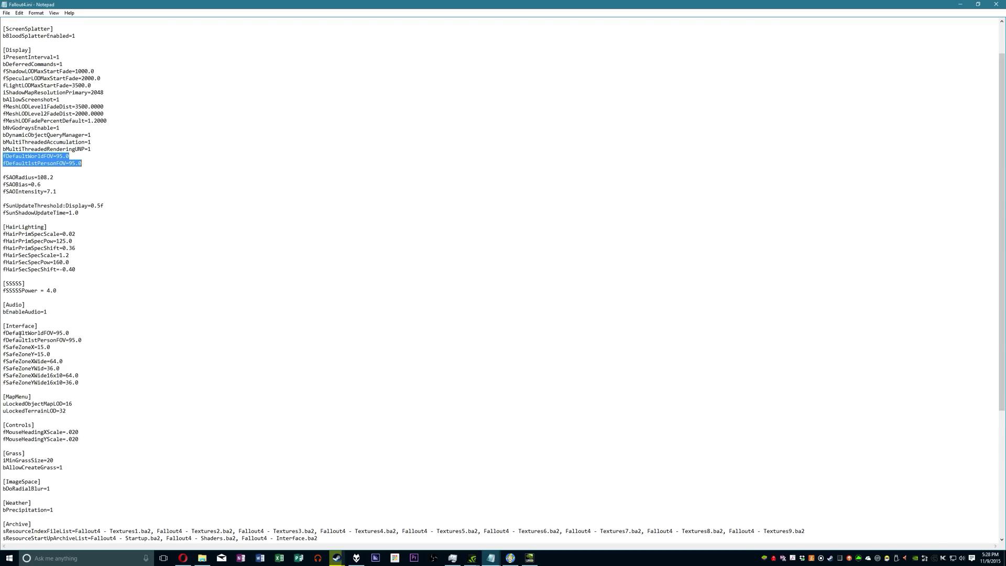
{"action": "left_click_drag", "start_coordinate": [3, 334], "coordinate": [84, 339]}
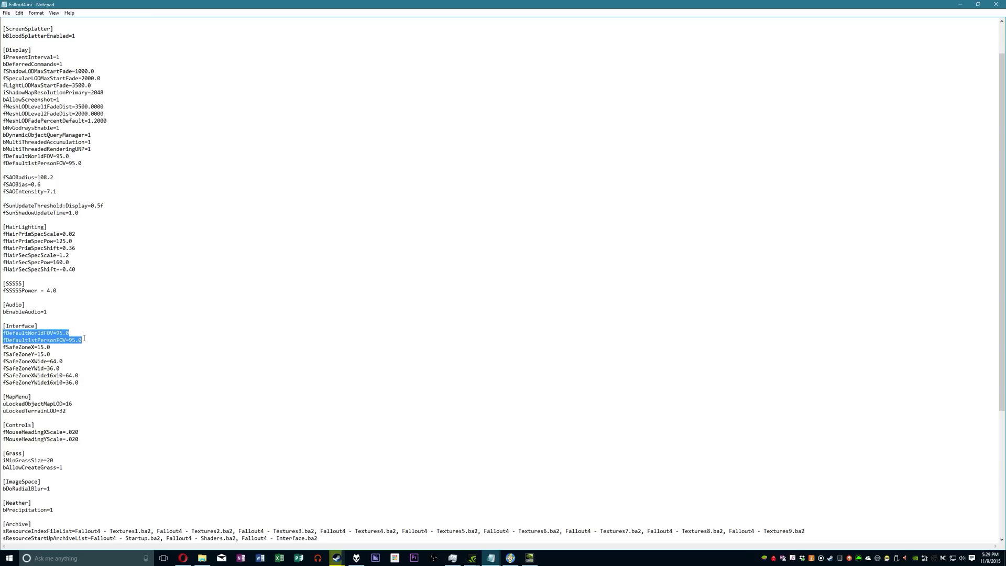
{"action": "scroll", "coordinate": [83, 338], "scroll_direction": "up", "scroll_amount": 2}
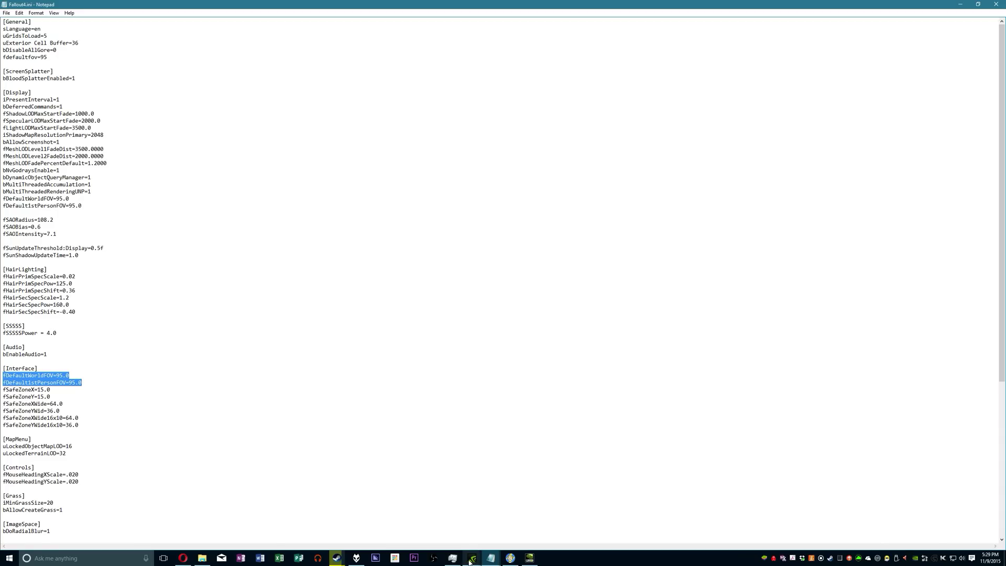
Step: Switch to the Steam library and launch Fallout 4
{"action": "left_click", "coordinate": [337, 558]}
{"action": "left_click", "coordinate": [338, 538]}
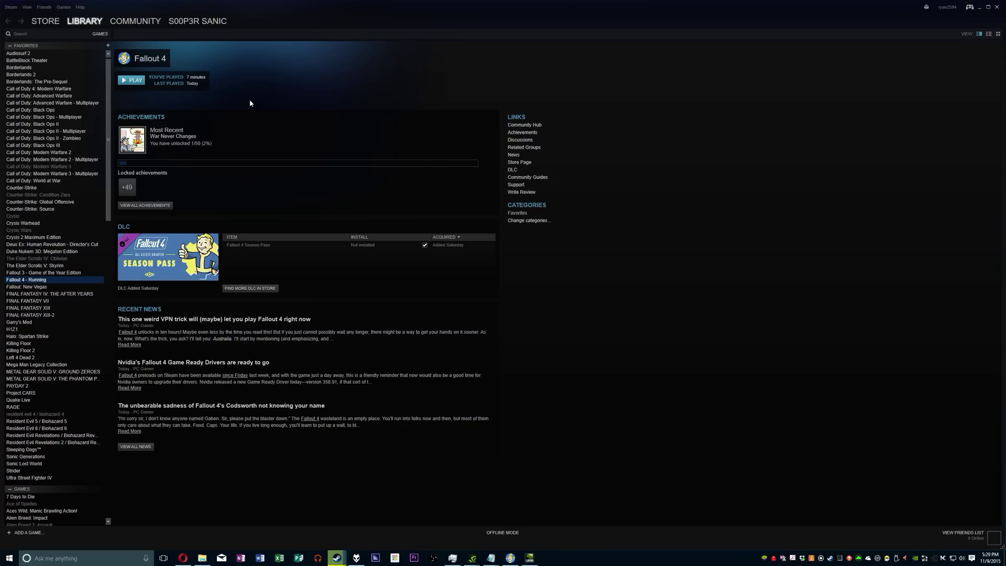
{"action": "left_click", "coordinate": [131, 81]}
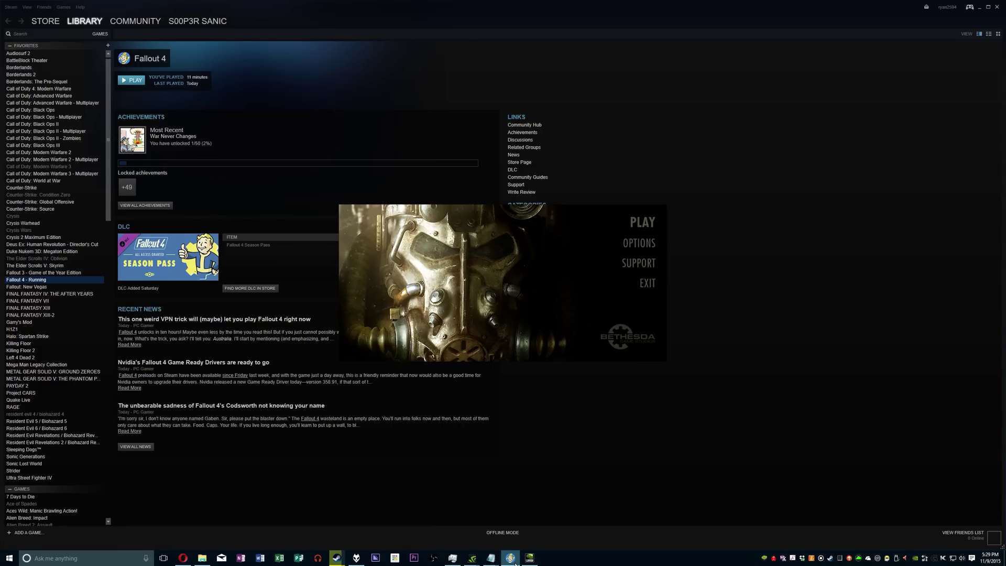
Step: Review the launcher's Advanced Detail and View Distance settings, close both dialogs, and restore NVIDIA Control Panel
{"action": "left_click", "coordinate": [638, 243]}
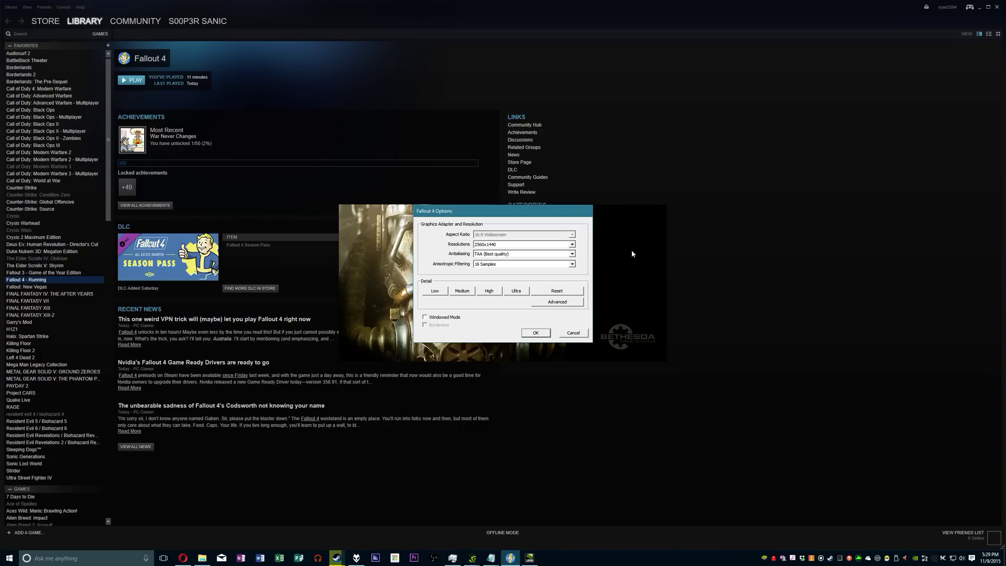
{"action": "left_click", "coordinate": [549, 301]}
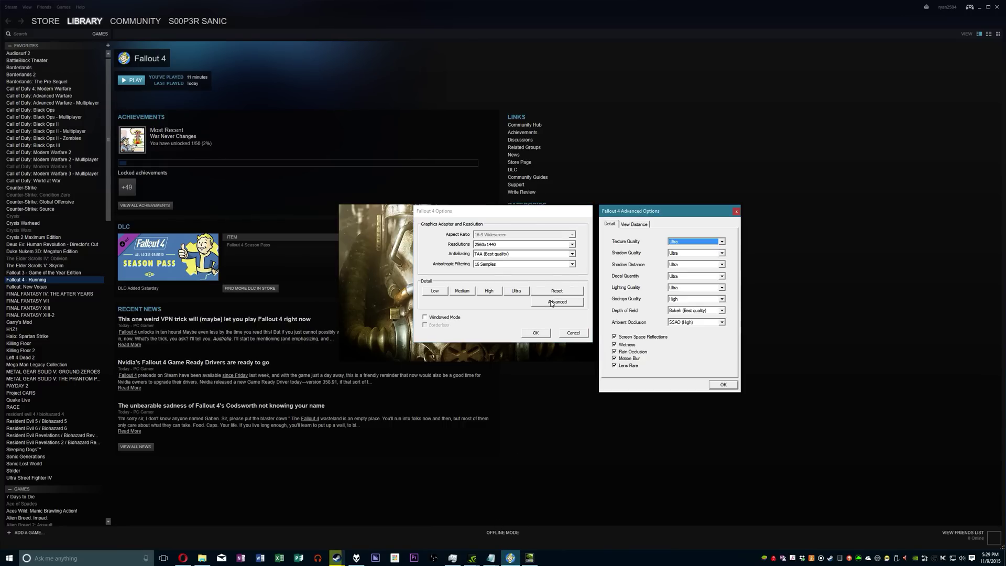
{"action": "left_click", "coordinate": [645, 224]}
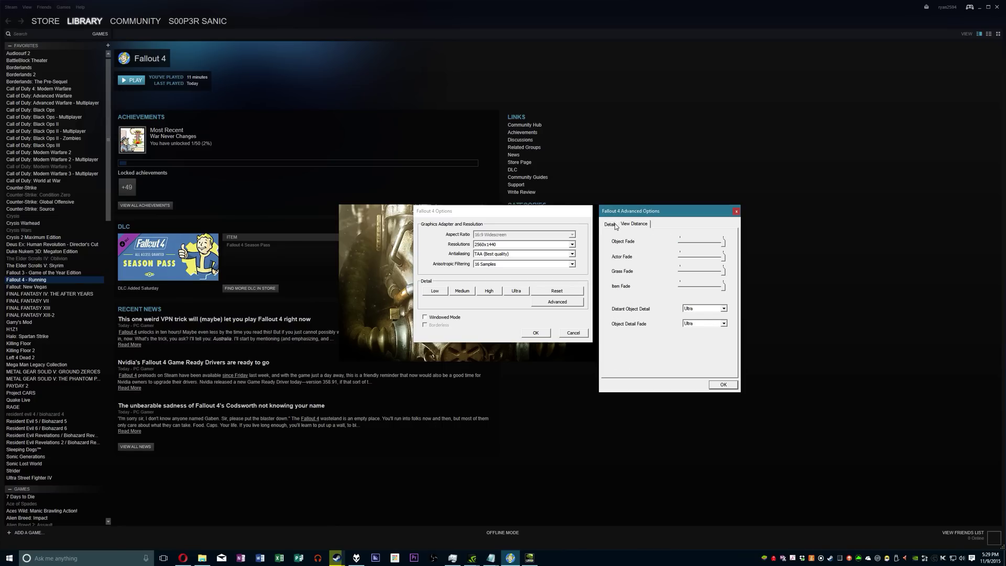
{"action": "left_click", "coordinate": [615, 225]}
{"action": "left_click", "coordinate": [723, 384]}
{"action": "left_click", "coordinate": [535, 335]}
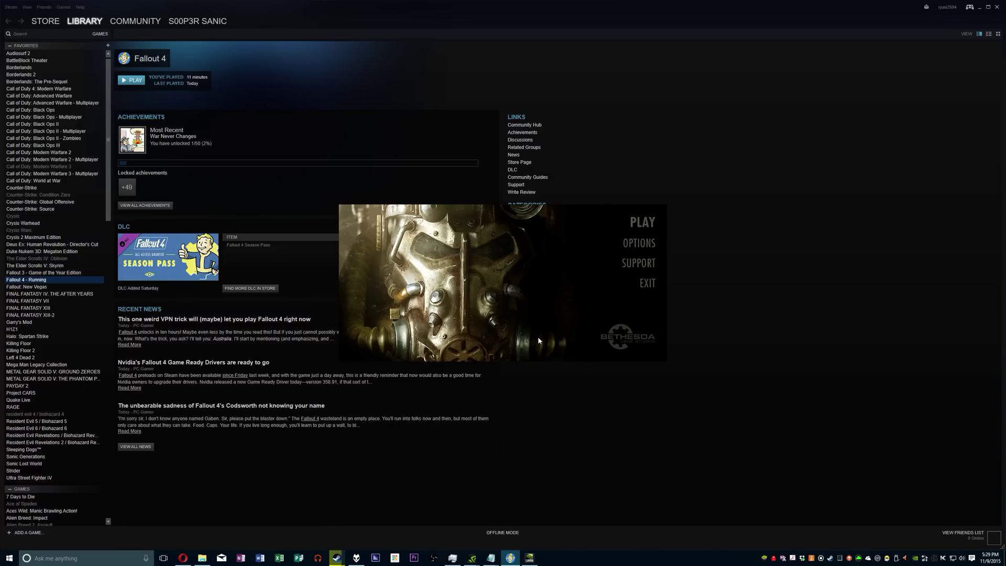
{"action": "left_click", "coordinate": [529, 556]}
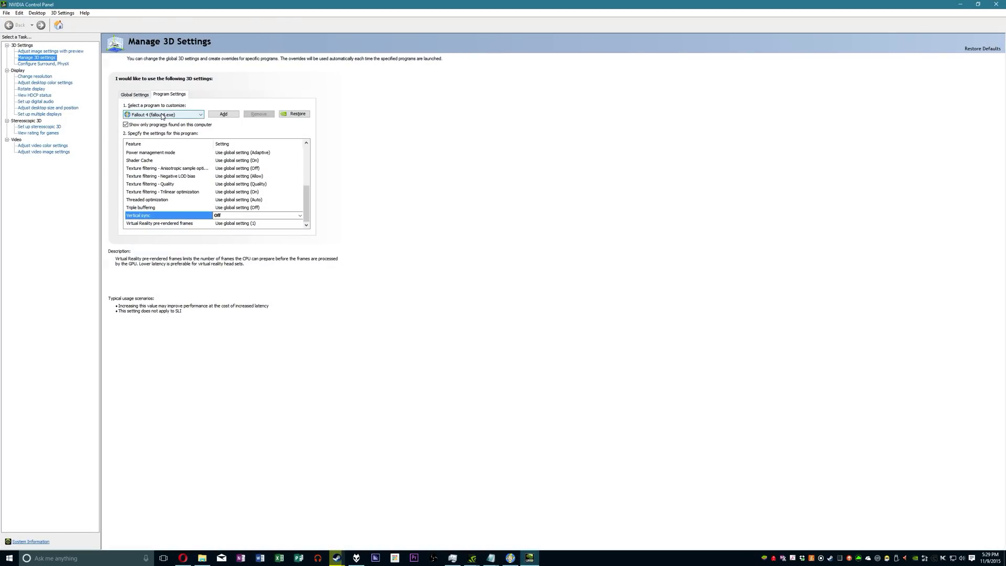
Step: Reconfirm Vertical sync is Off for Fallout 4, then bring the Fallout 4 launcher forward
{"action": "left_click", "coordinate": [248, 216]}
{"action": "left_click", "coordinate": [241, 235]}
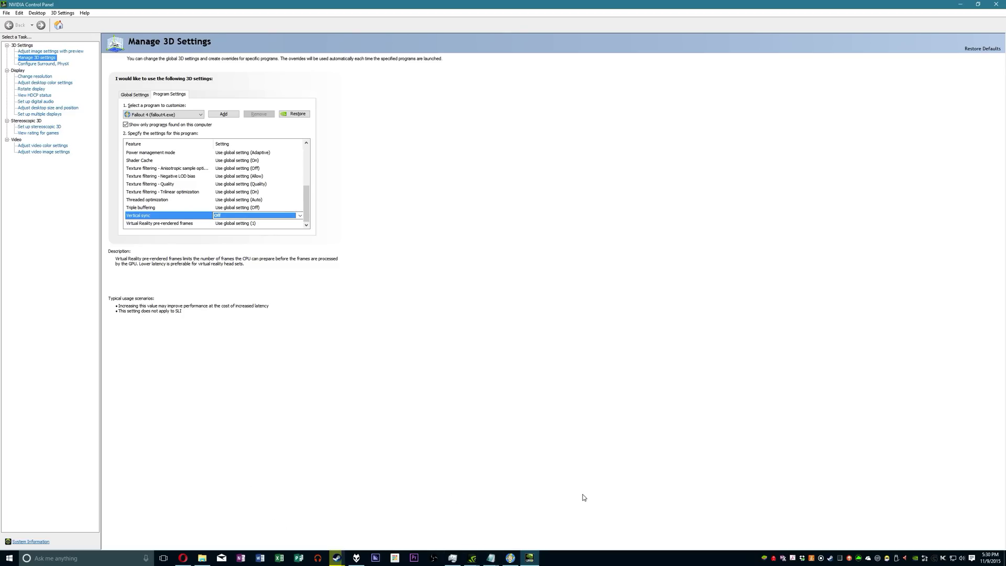
{"action": "left_click", "coordinate": [510, 558]}
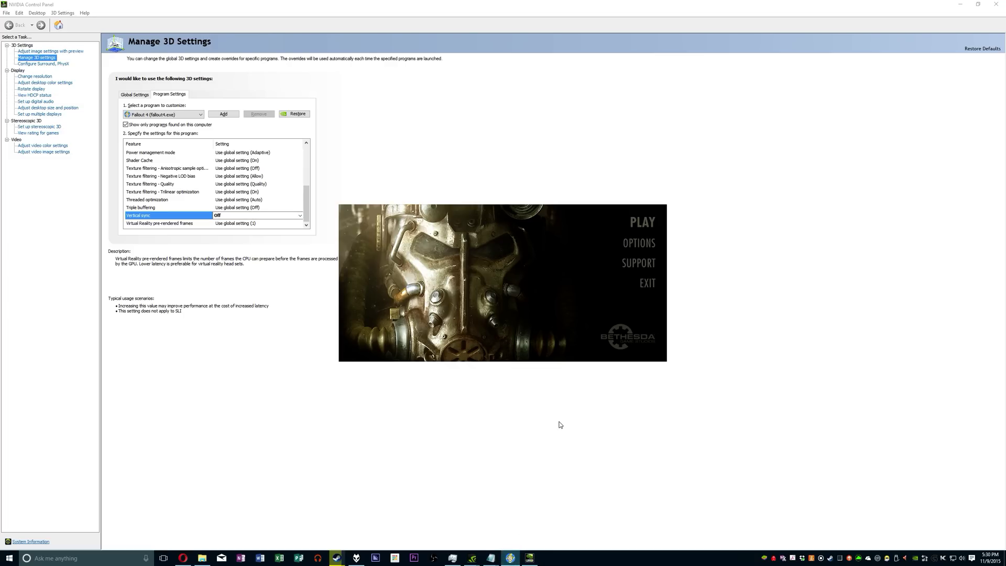